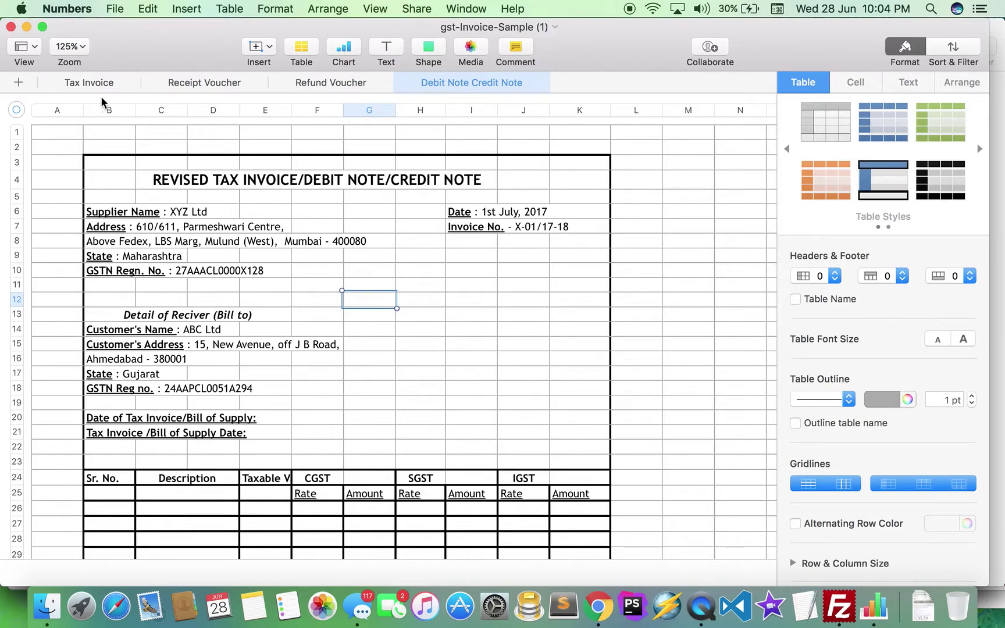
Step: On the Tax Invoice sheet, check the Customer's Name field and the empty item-table rows
left_click(96, 82)
scroll(235, 285, "up", 10)
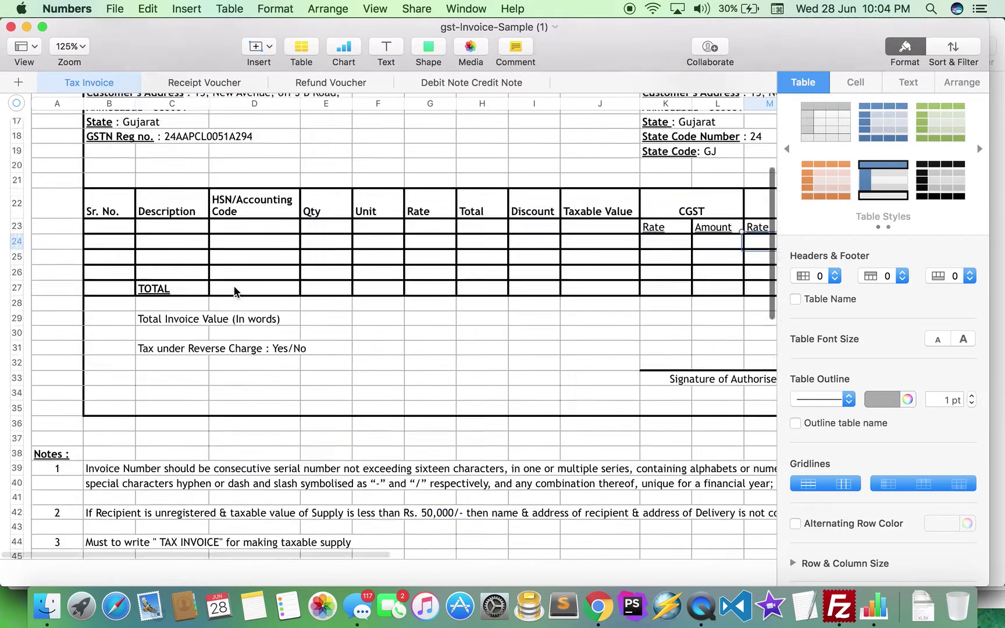
scroll(234, 286, "up", 5)
scroll(234, 285, "down", 1)
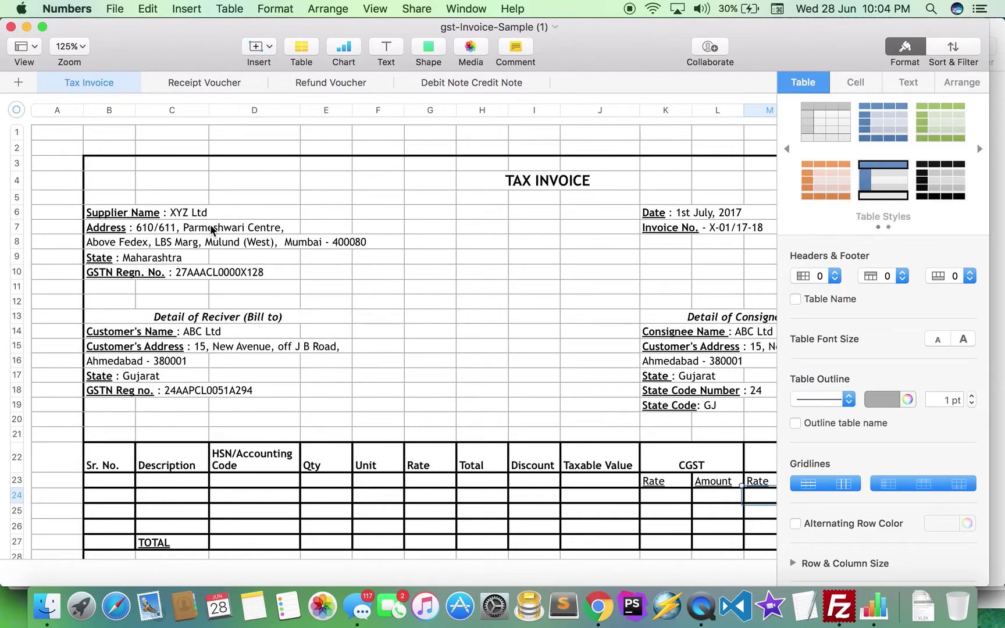
left_click(132, 332)
scroll(342, 311, "right", 3)
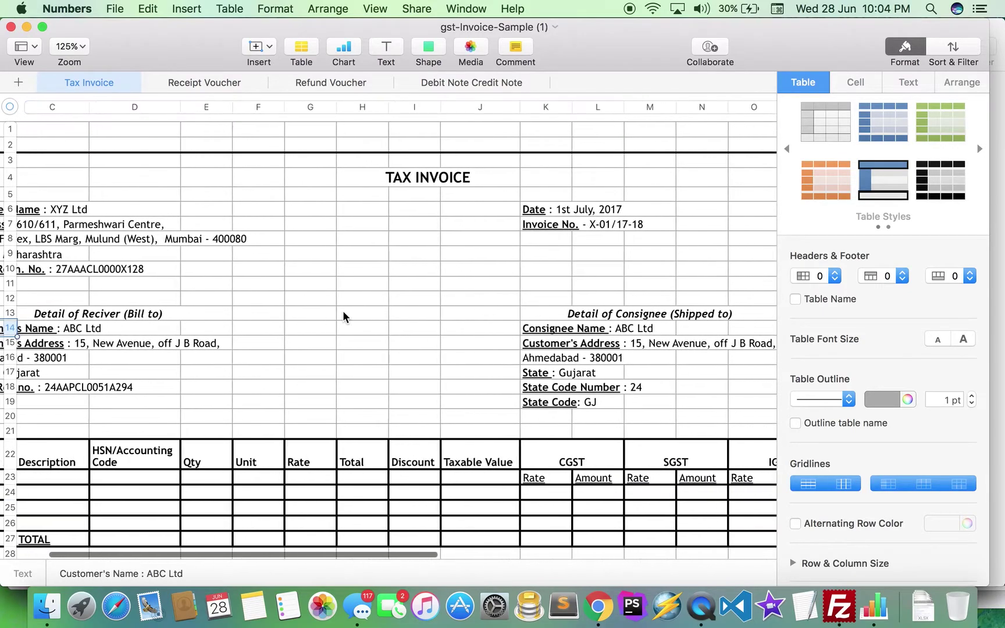
scroll(342, 311, "left", 3)
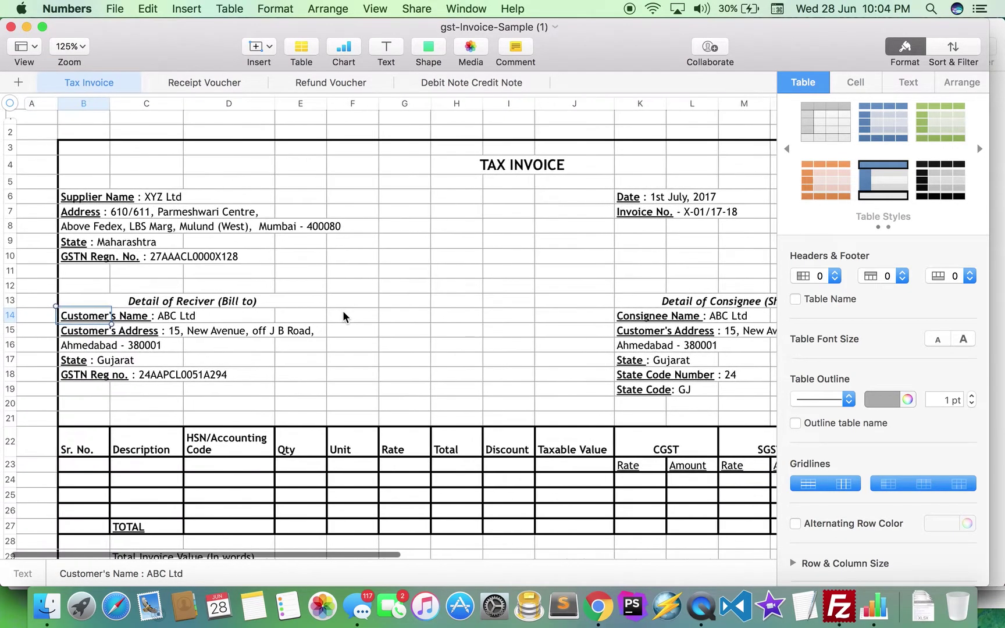
scroll(342, 311, "down", 3)
scroll(342, 310, "down", 3)
scroll(342, 311, "up", 2)
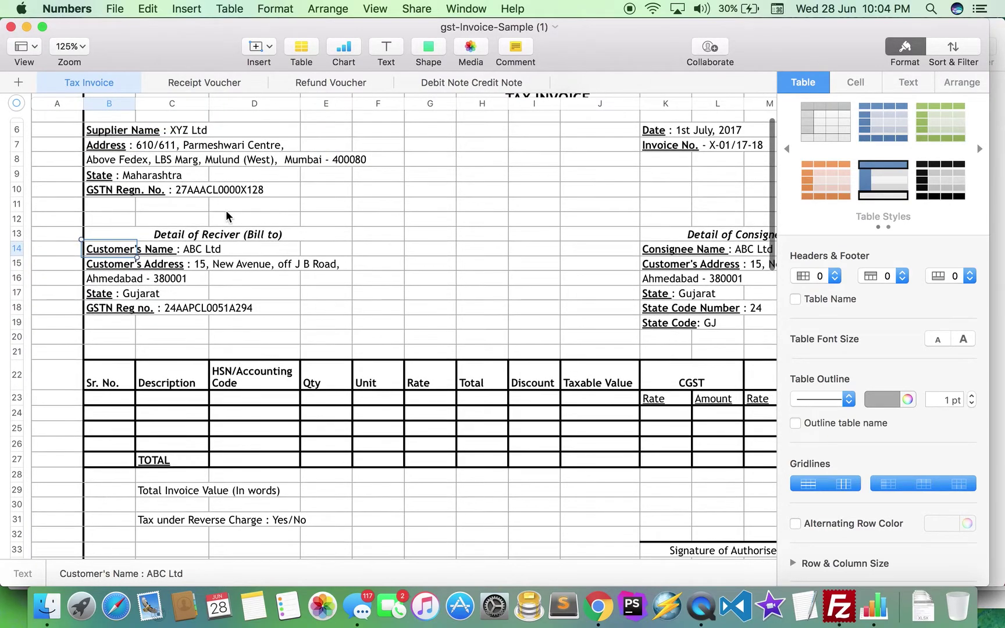
scroll(225, 210, "up", 3)
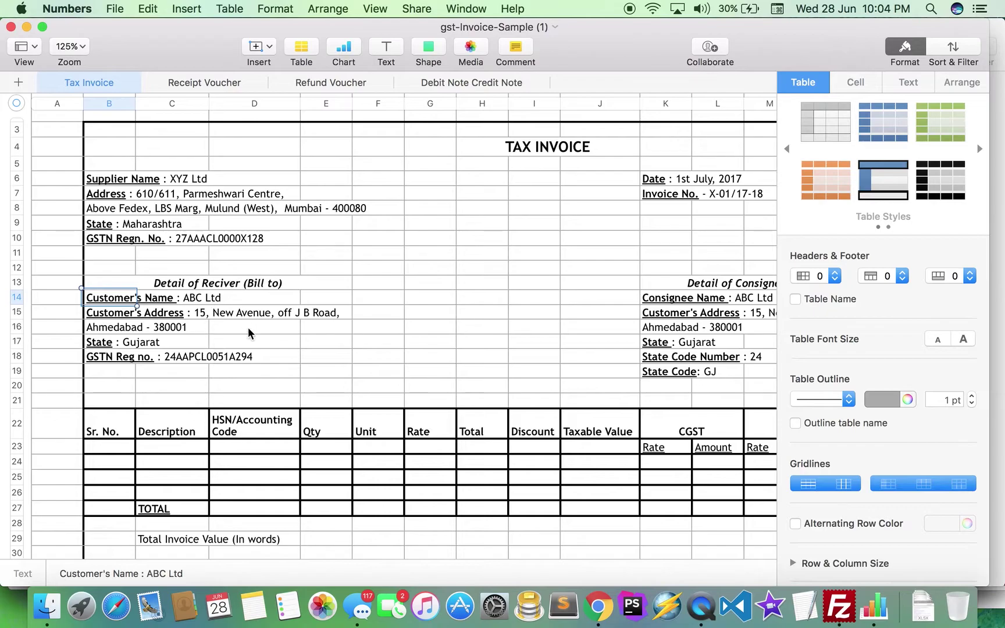
scroll(248, 327, "down", 3)
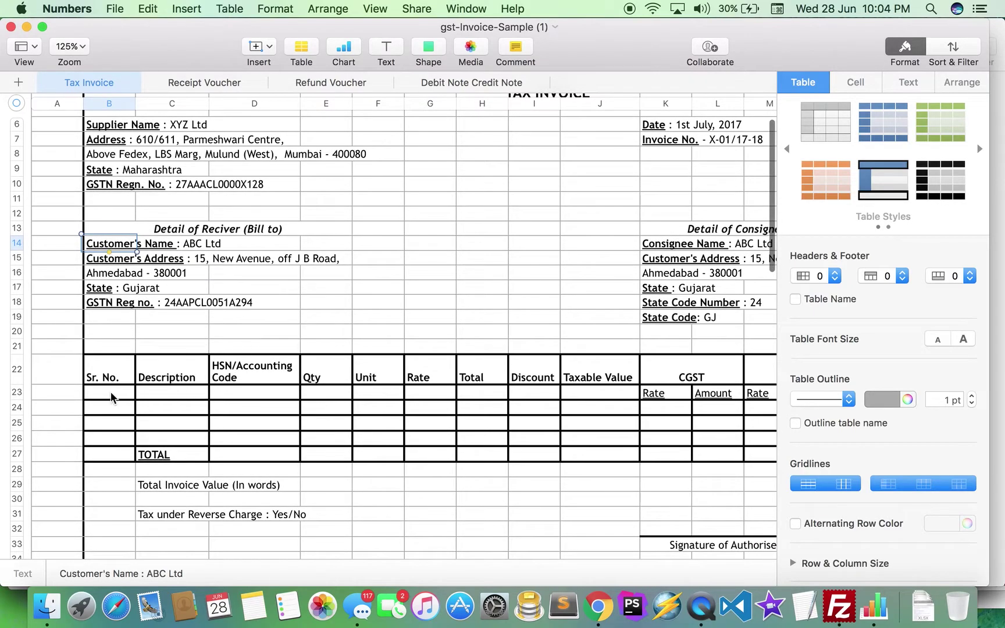
left_click(112, 399)
left_click(107, 421)
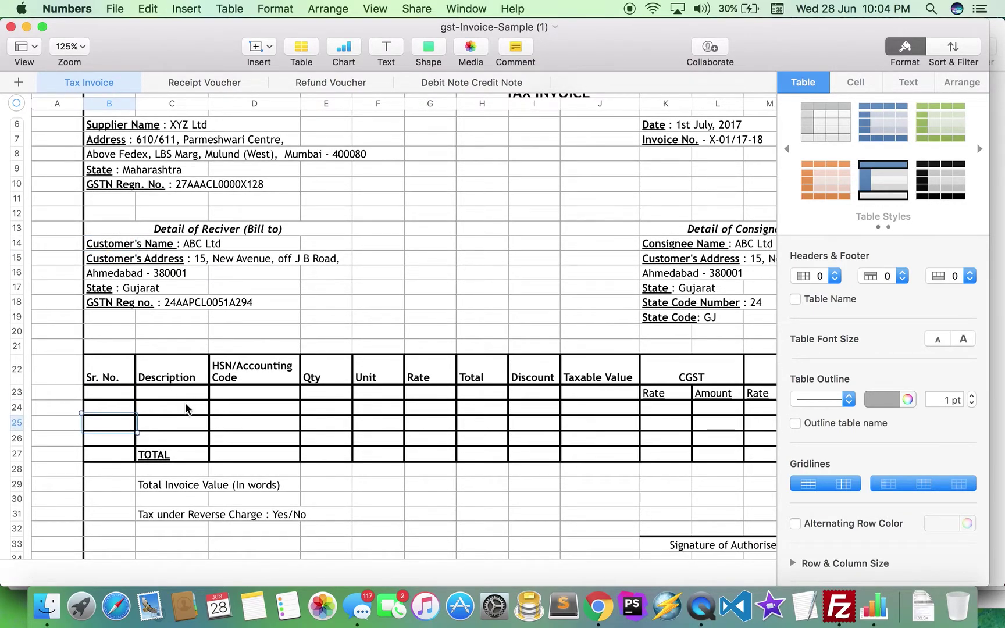
left_click(186, 406)
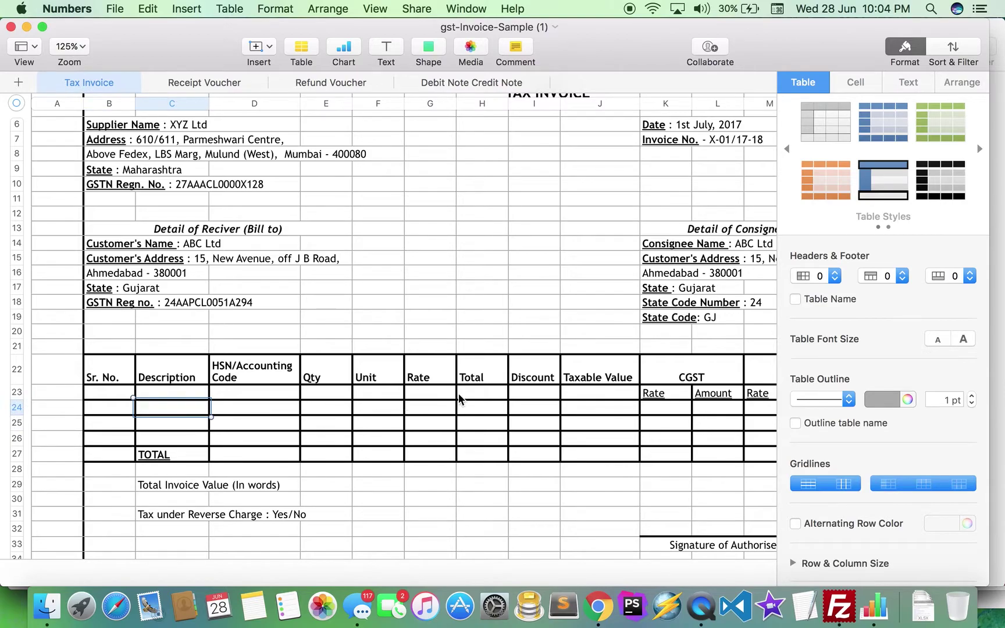
scroll(514, 399, "right", 2)
scroll(550, 397, "right", 2)
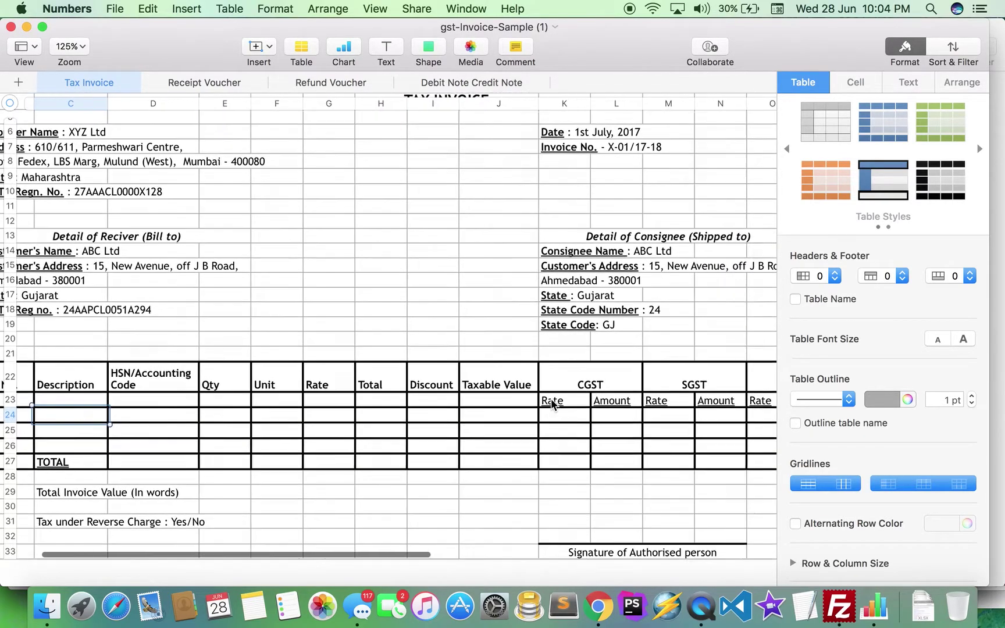
scroll(551, 398, "right", 2)
scroll(550, 398, "right", 2)
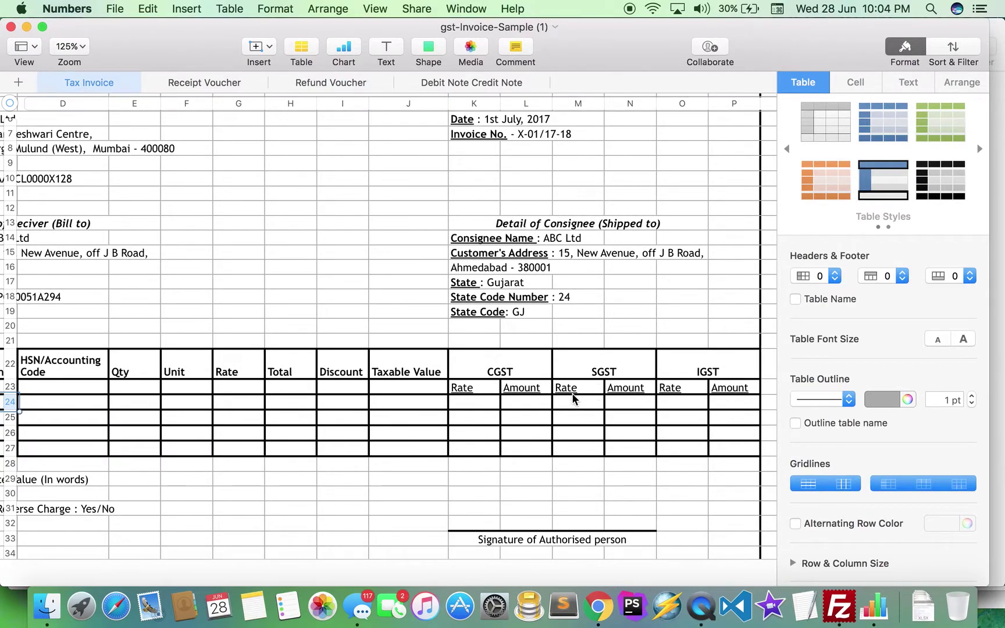
scroll(572, 396, "right", 2)
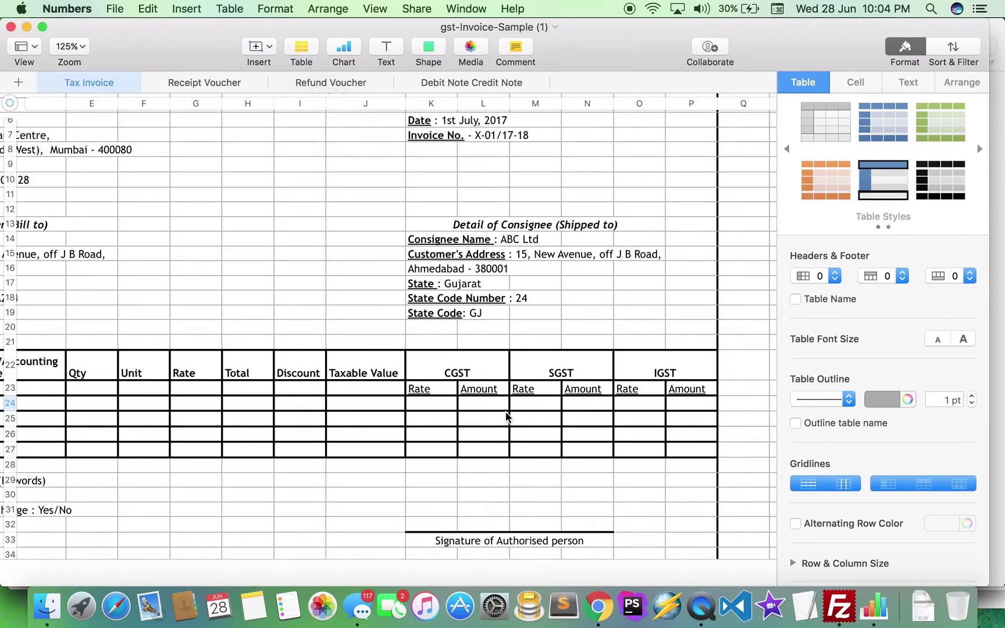
scroll(573, 399, "left", 8)
scroll(485, 410, "down", 2)
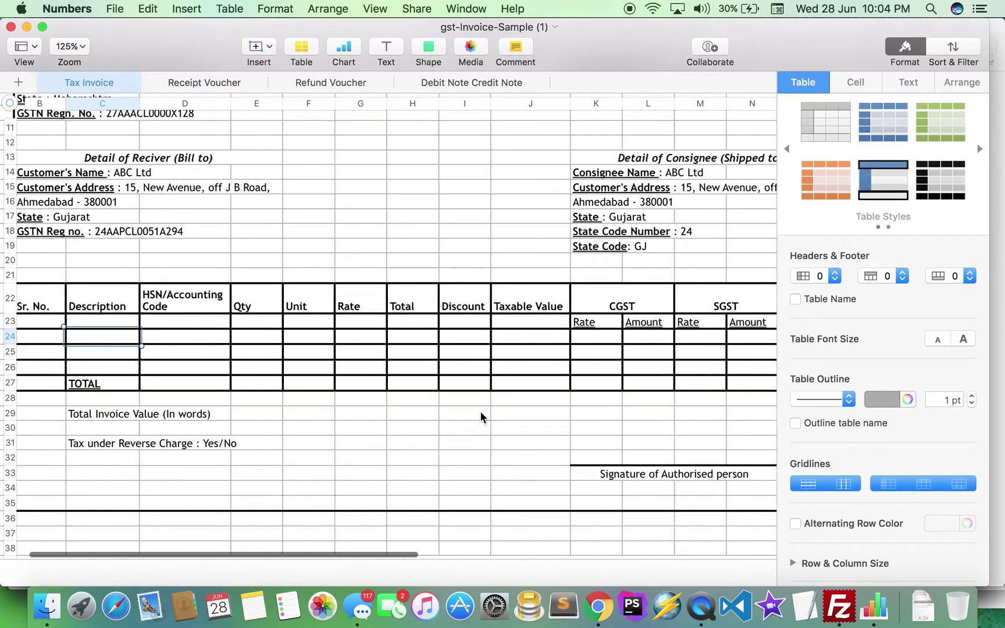
scroll(480, 411, "right", 5)
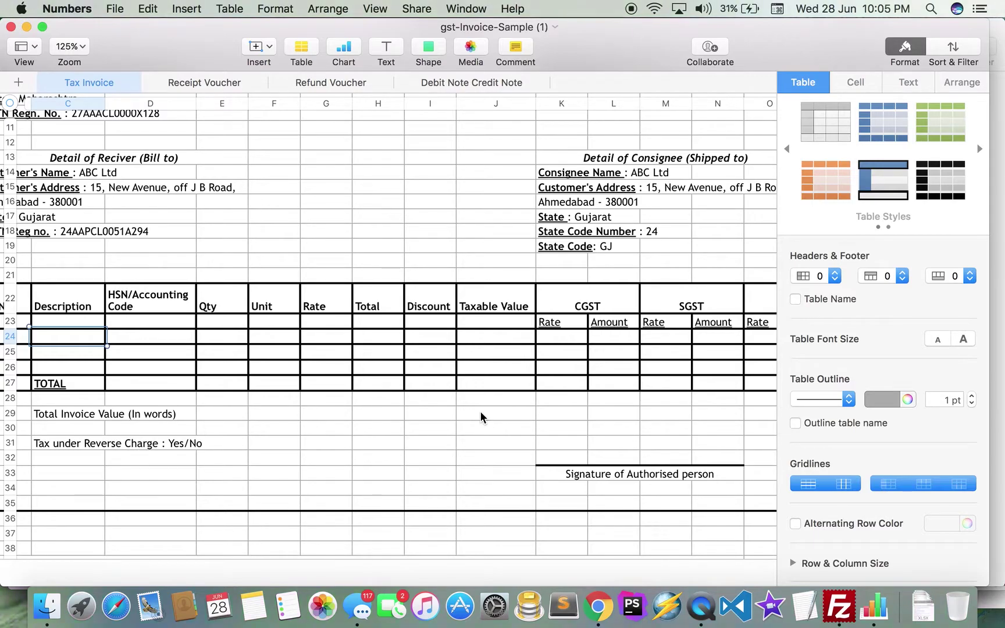
scroll(479, 411, "left", 3)
scroll(480, 411, "down", 1)
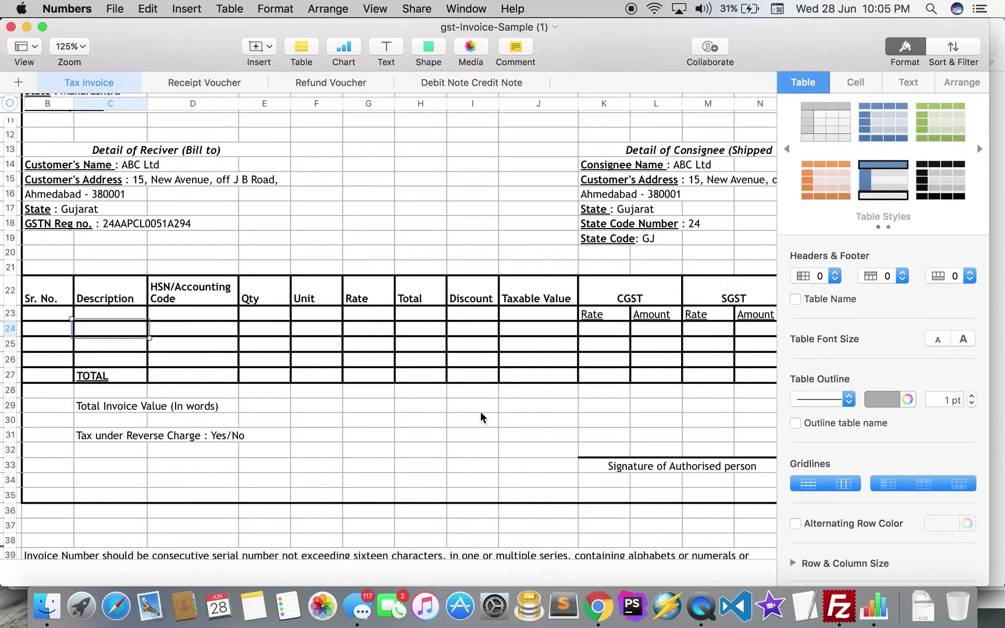
left_click(326, 405)
scroll(440, 427, "down", 5)
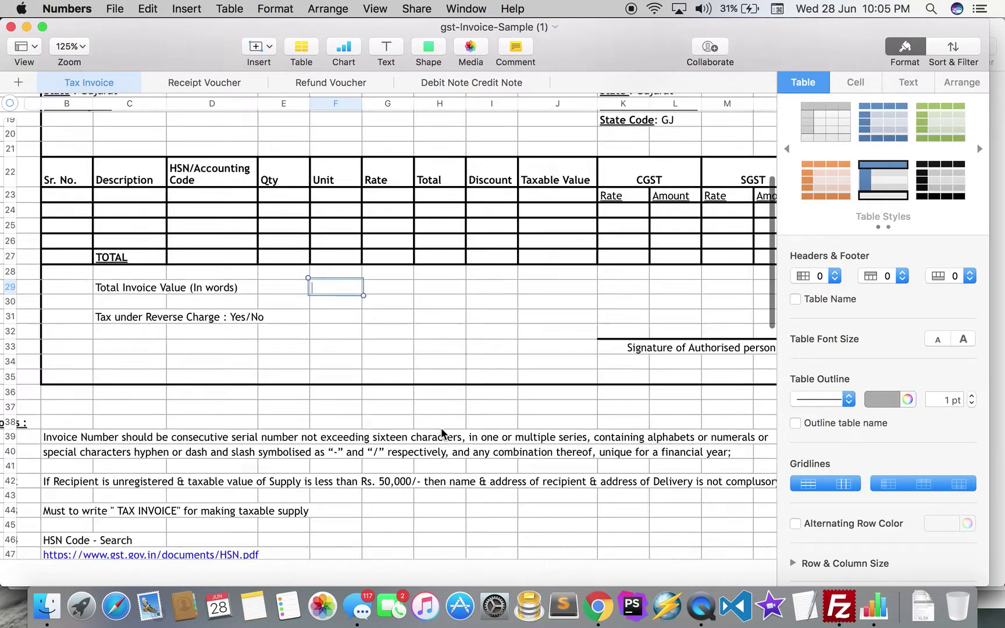
scroll(441, 427, "down", 3)
scroll(440, 427, "left", 2)
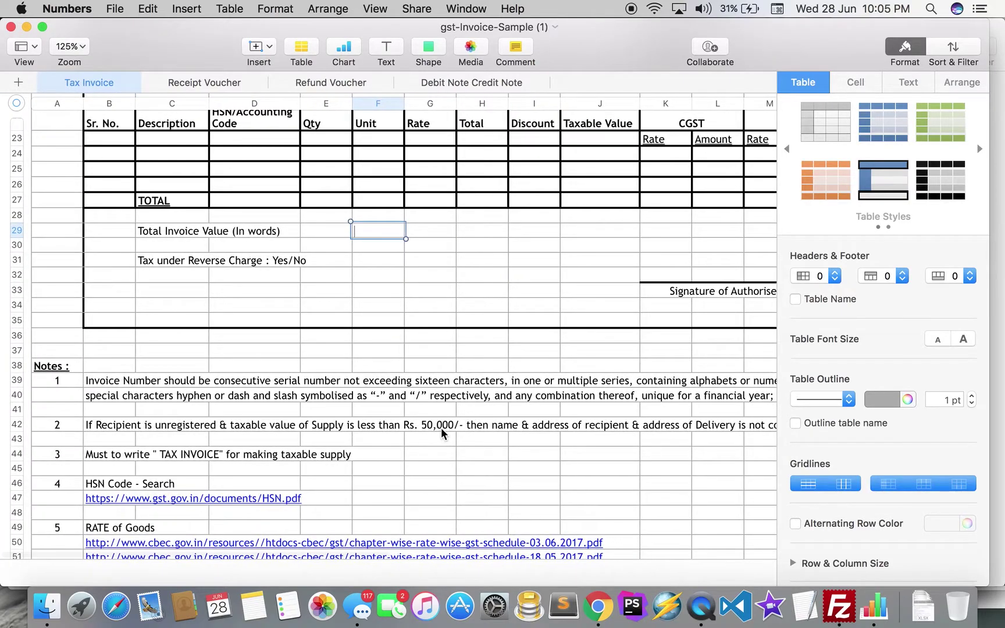
scroll(440, 428, "down", 3)
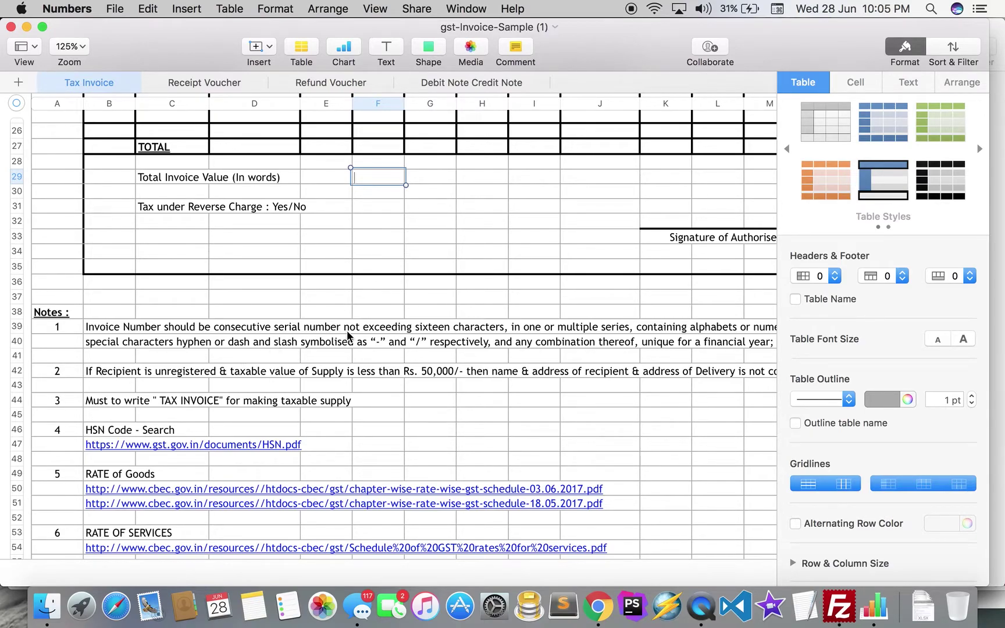
scroll(377, 353, "down", 3)
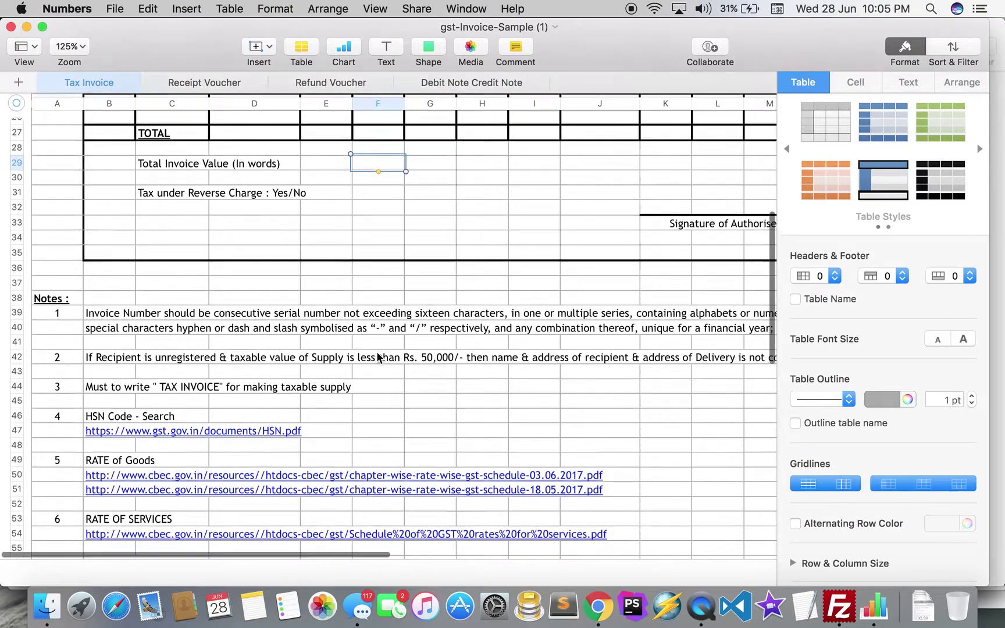
scroll(362, 351, "down", 2)
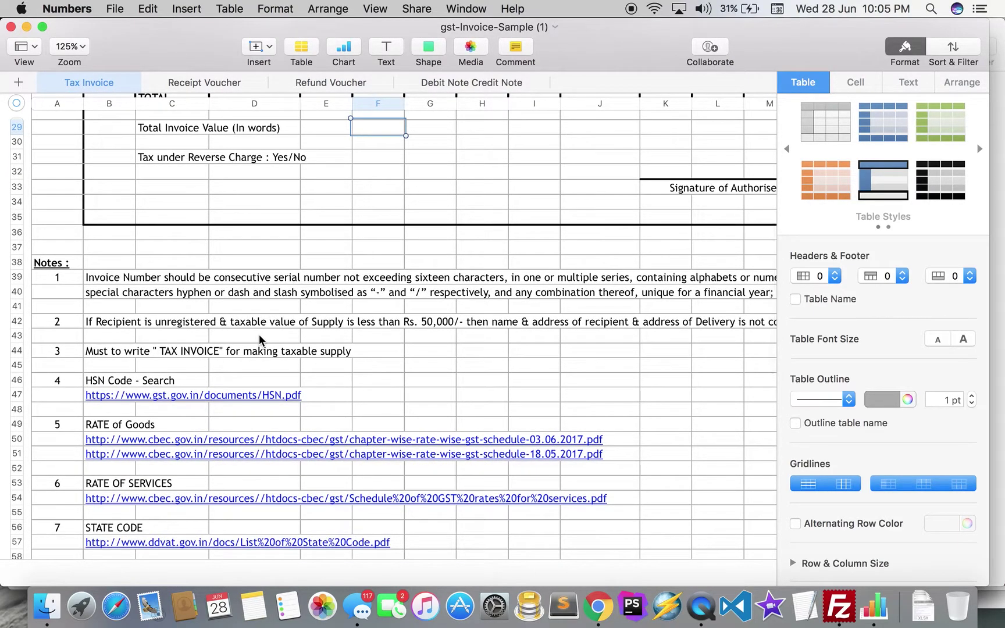
scroll(306, 350, "down", 3)
scroll(306, 349, "down", 2)
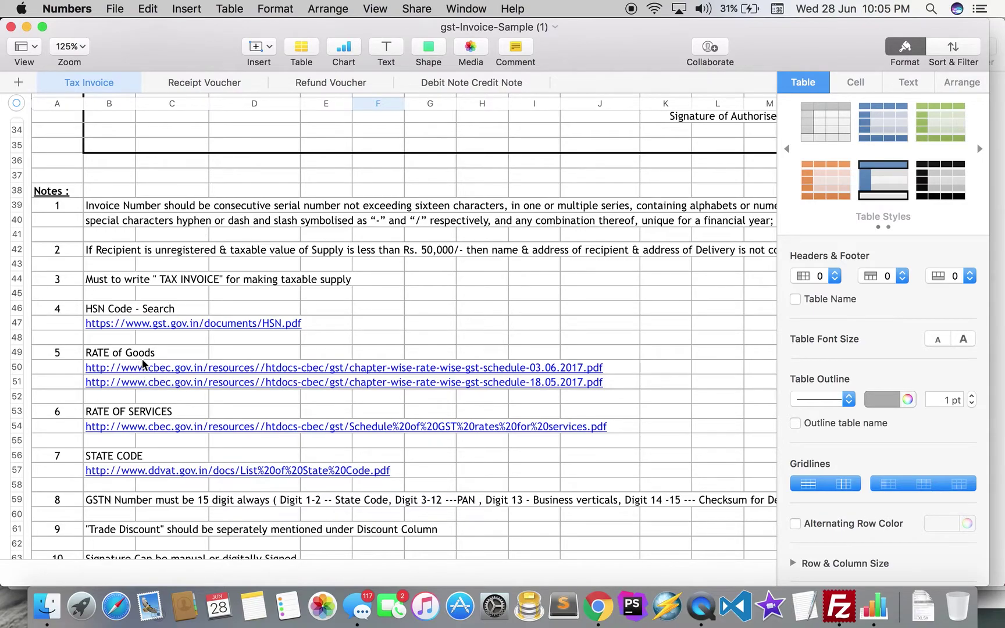
scroll(242, 367, "down", 3)
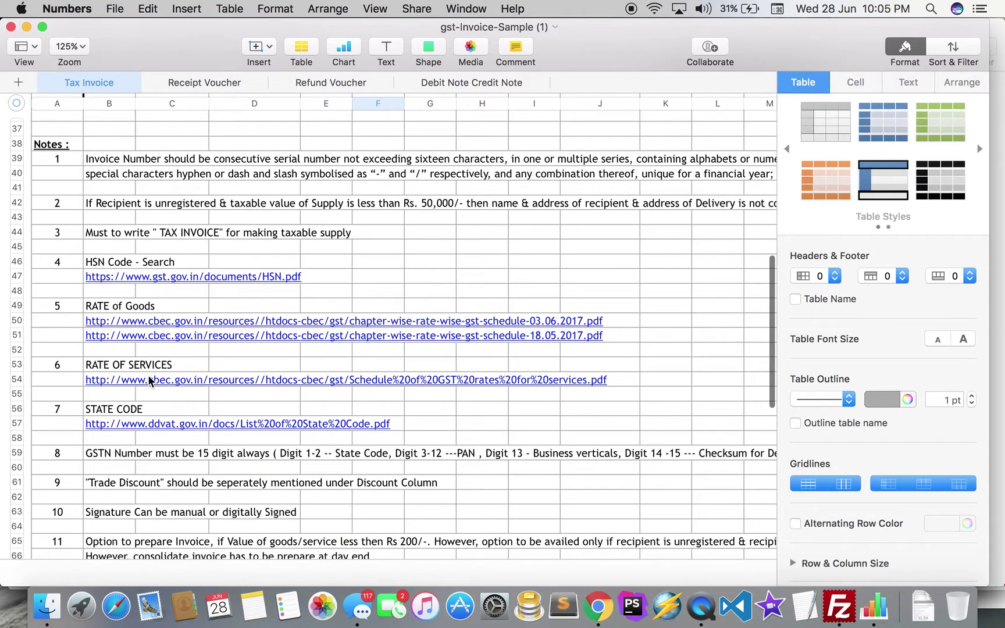
scroll(223, 370, "down", 3)
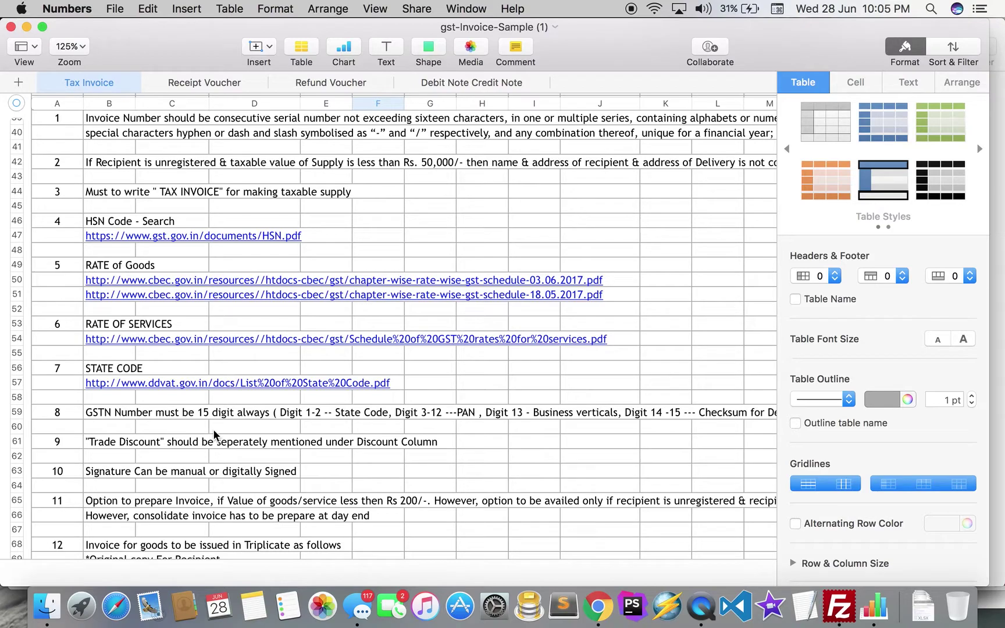
left_click(251, 413)
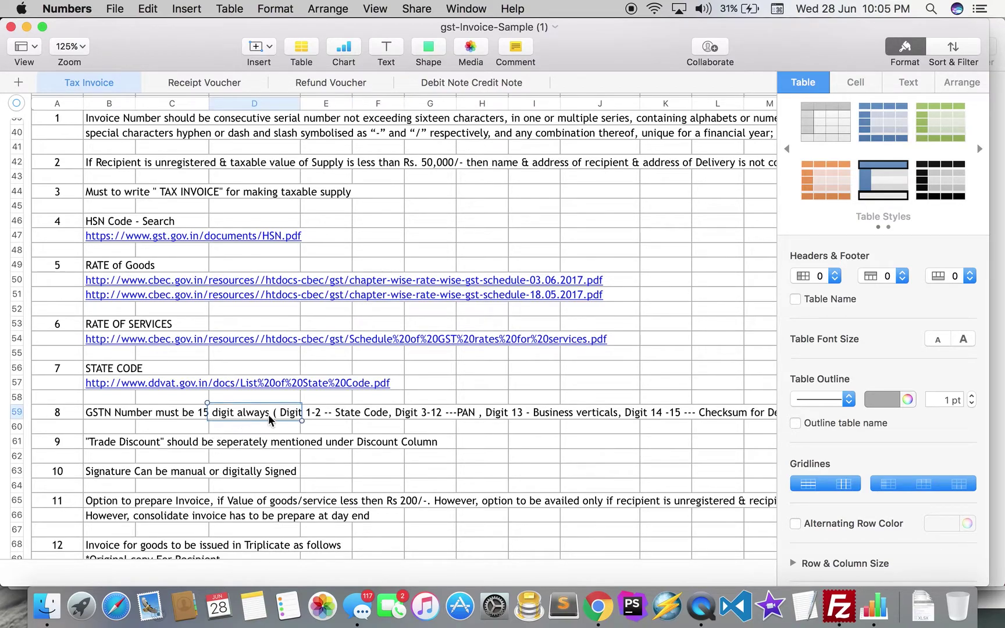
scroll(342, 430, "down", 3)
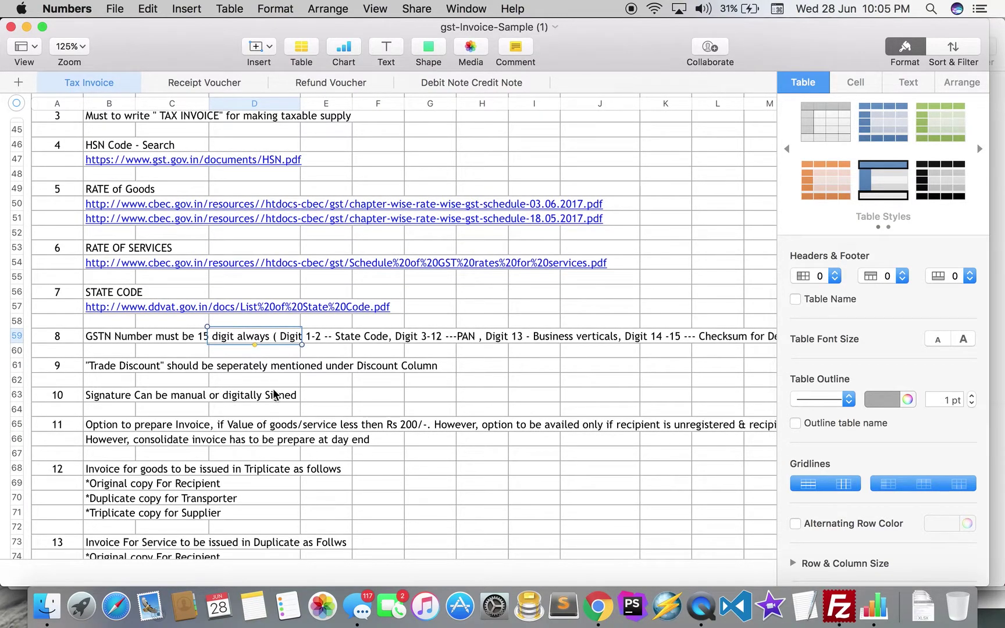
scroll(353, 392, "right", 2)
left_click(333, 334)
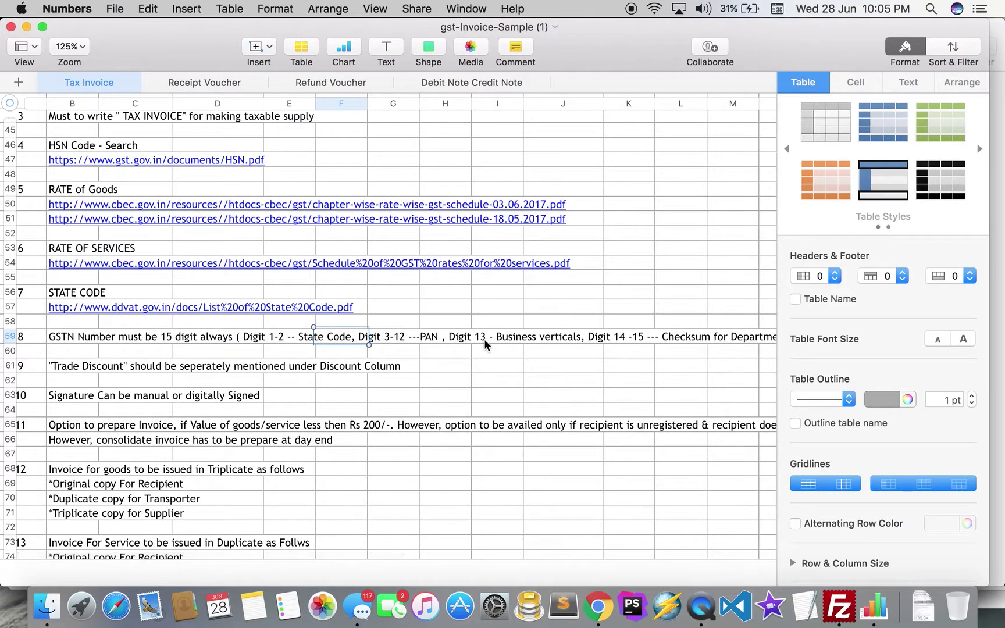
scroll(523, 346, "right", 3)
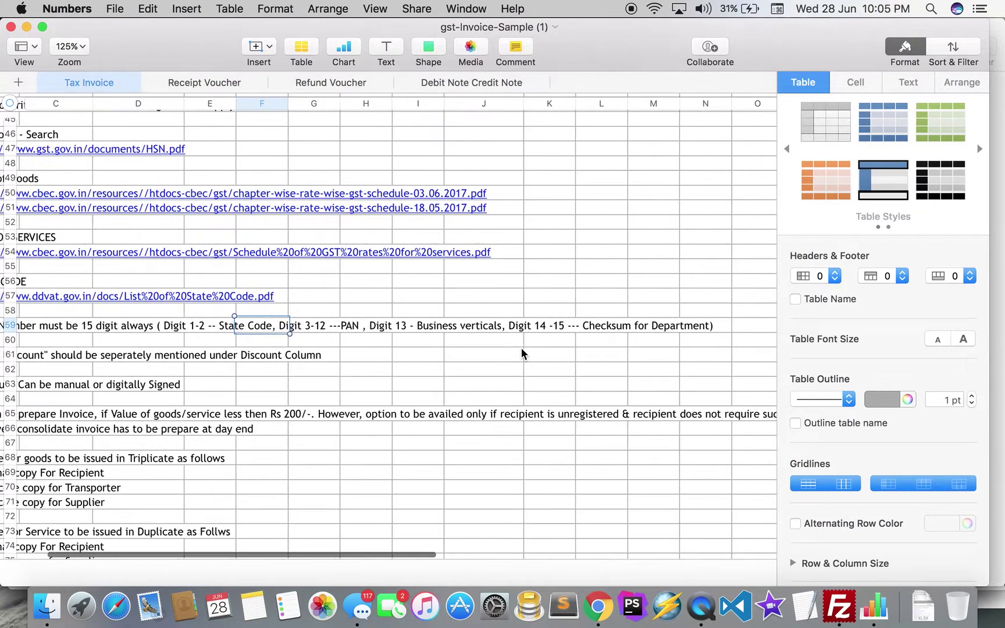
scroll(522, 348, "right", 2)
scroll(439, 355, "left", 3)
scroll(420, 355, "left", 3)
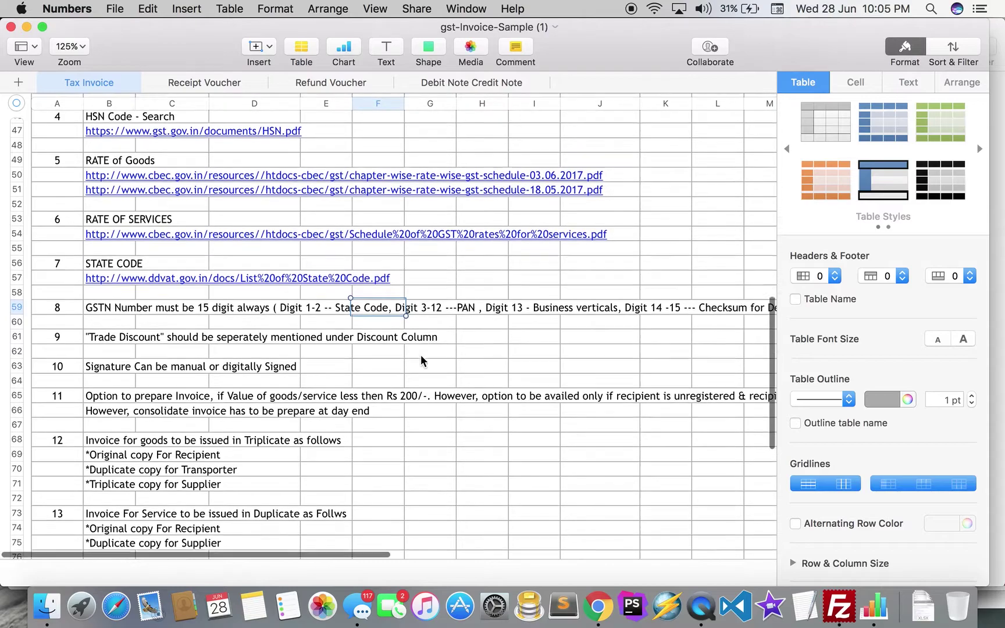
scroll(421, 355, "down", 3)
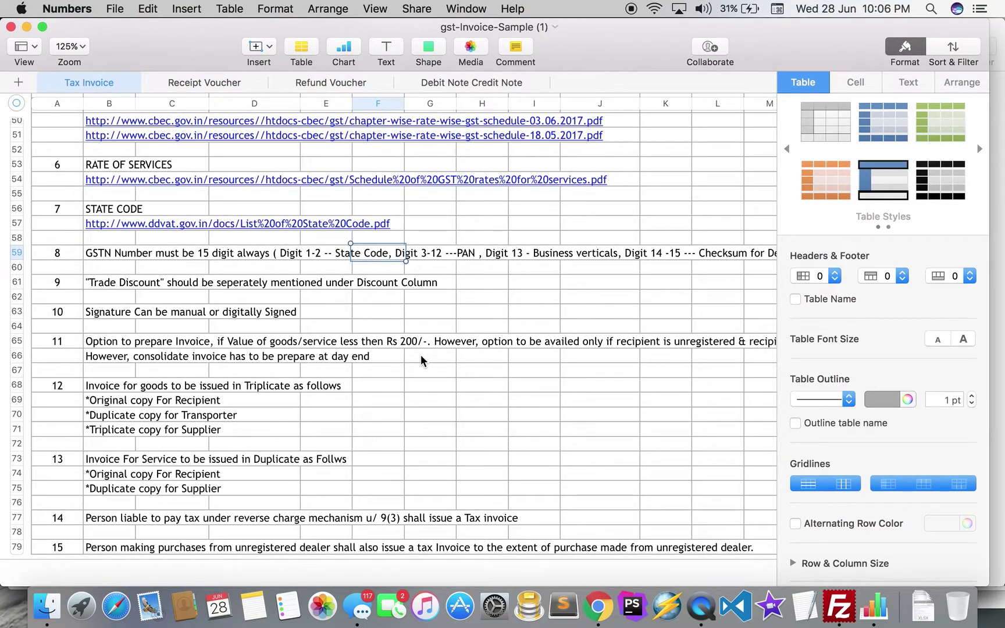
scroll(420, 355, "down", 5)
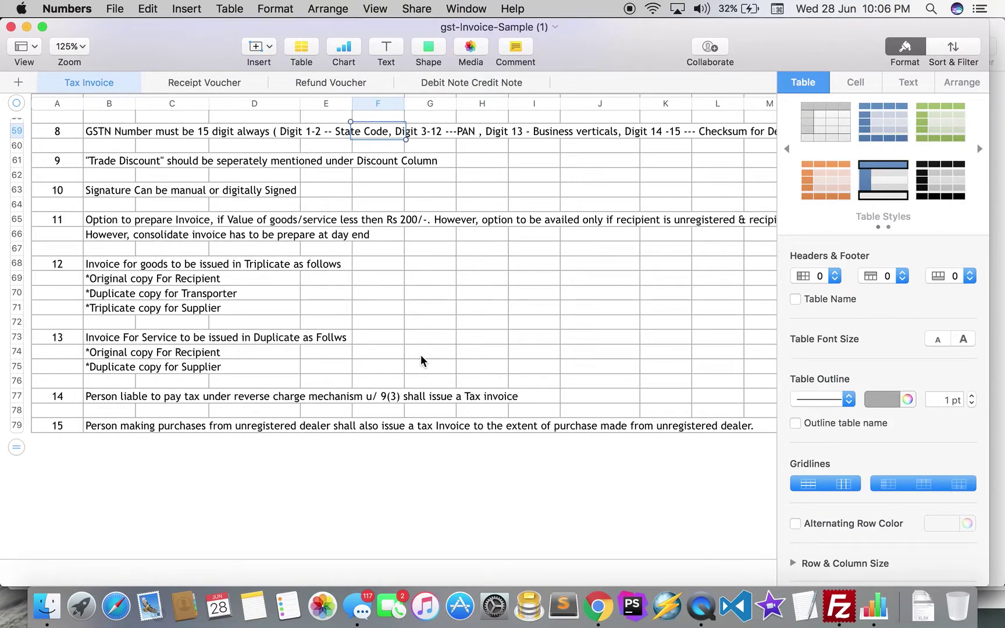
scroll(421, 355, "down", 5)
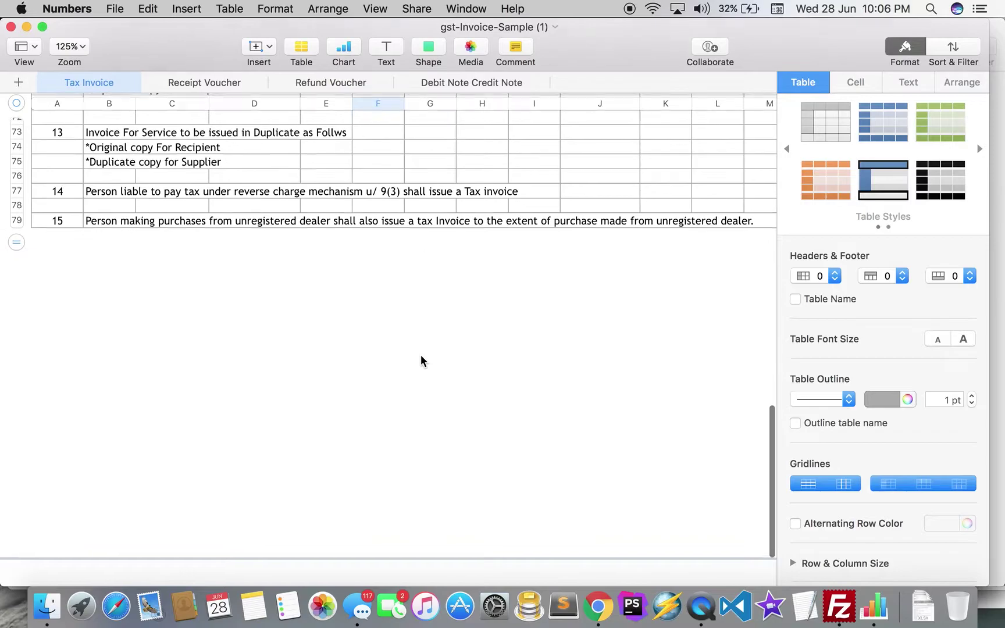
scroll(421, 355, "up", 15)
Step: Review the Receipt Voucher sheet's title and its first empty Sr. No. cell
left_click(201, 84)
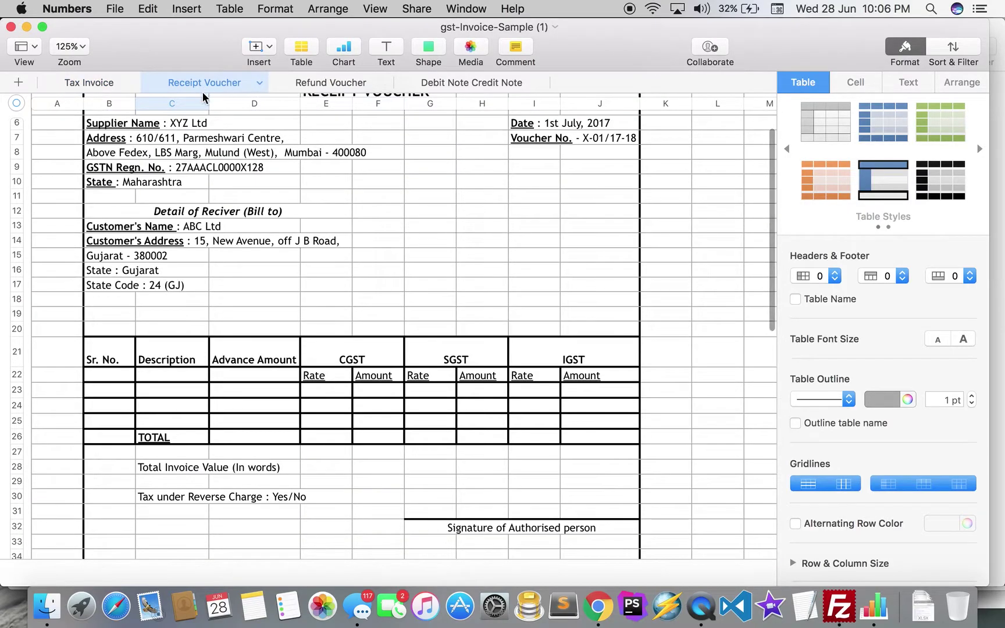
scroll(230, 218, "up", 5)
scroll(230, 220, "down", 1)
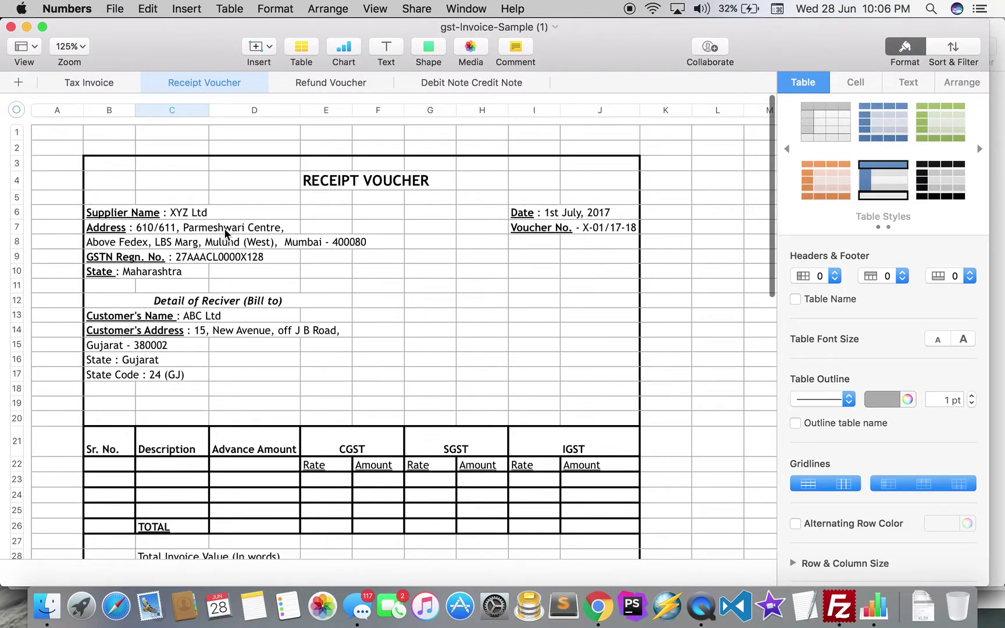
left_click(339, 188)
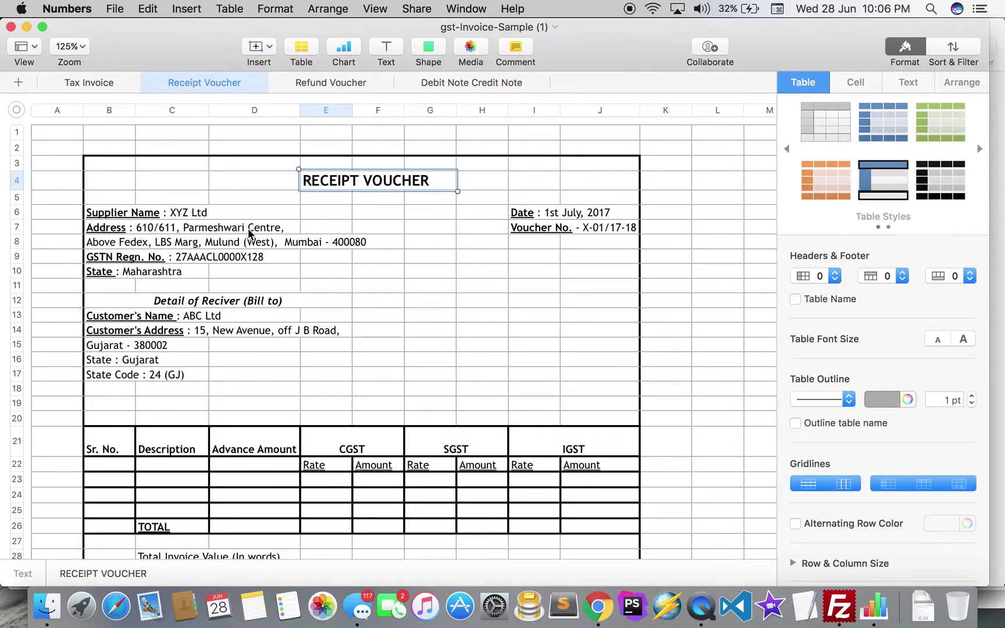
scroll(257, 343, "down", 5)
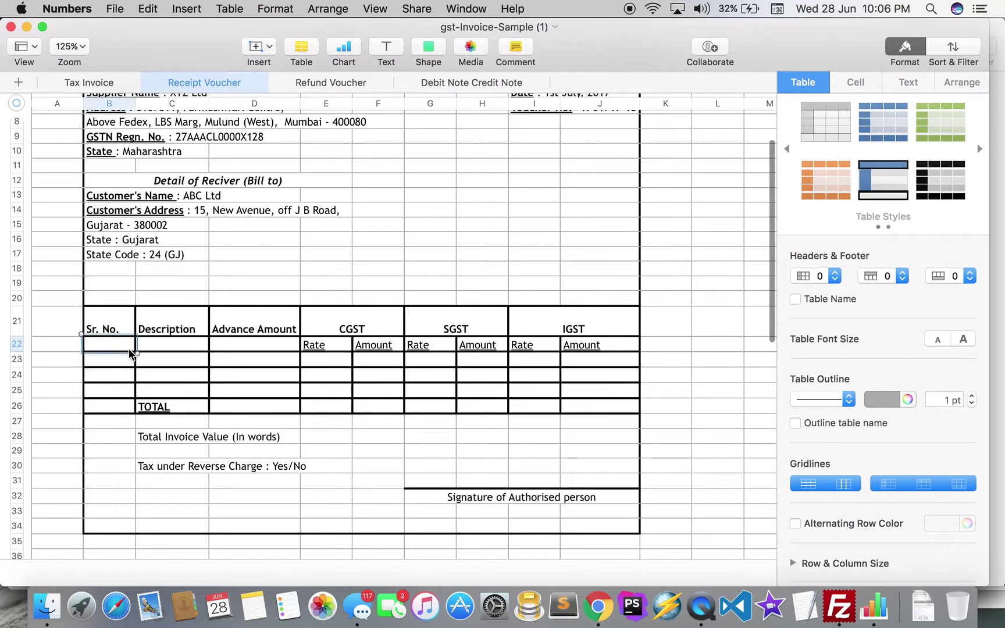
left_click(118, 351)
Step: Check the Refund Voucher's Mulund supplier address, then show the Debit Note Credit Note sheet
left_click(331, 82)
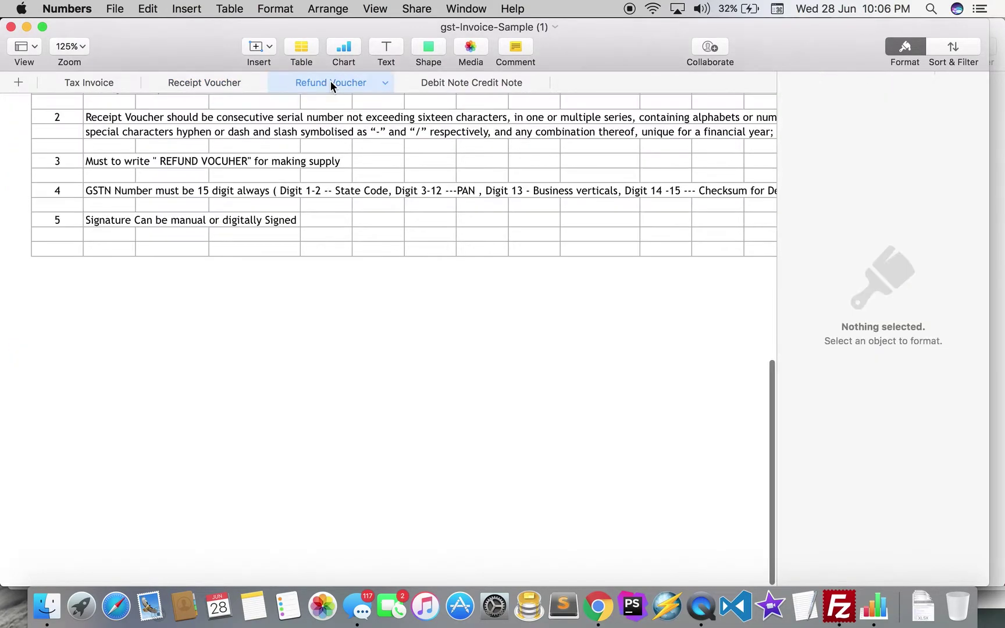
scroll(315, 177, "up", 10)
left_click(315, 181)
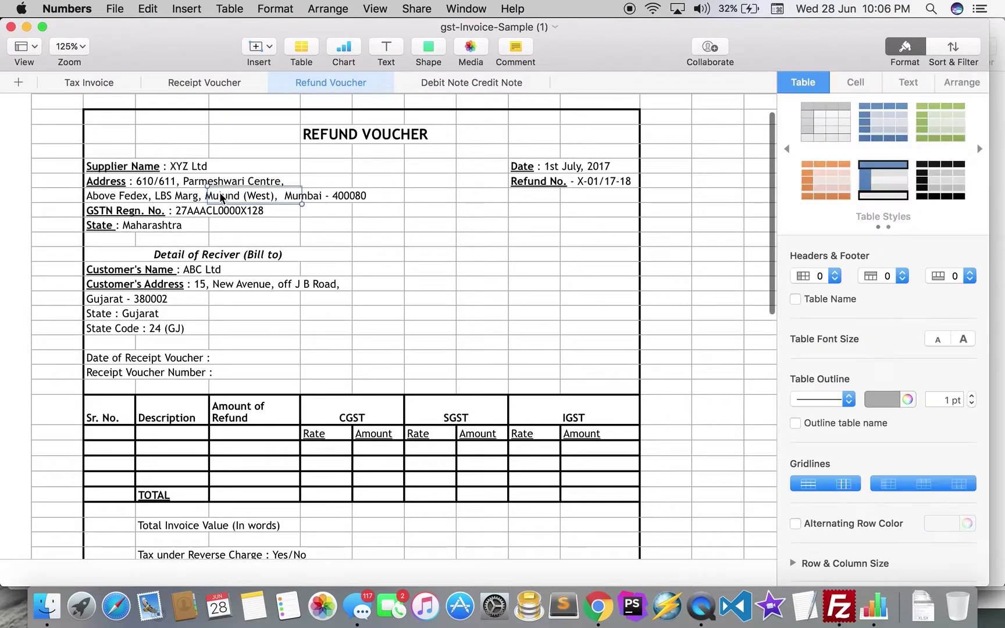
scroll(181, 385, "down", 4)
scroll(181, 405, "down", 5)
scroll(179, 400, "down", 5)
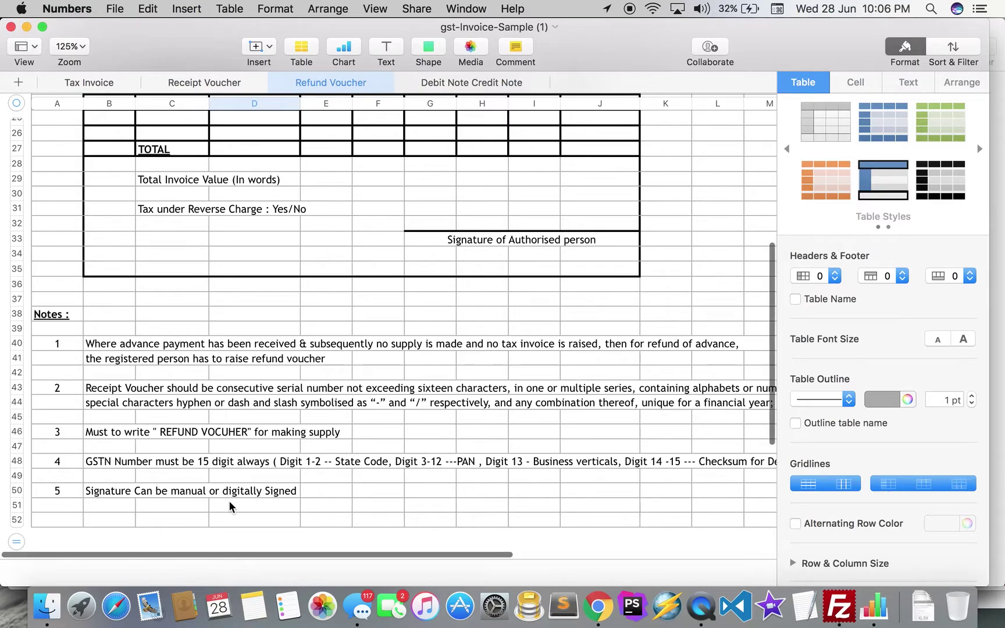
scroll(265, 458, "up", 4)
scroll(266, 458, "up", 8)
scroll(291, 299, "up", 3)
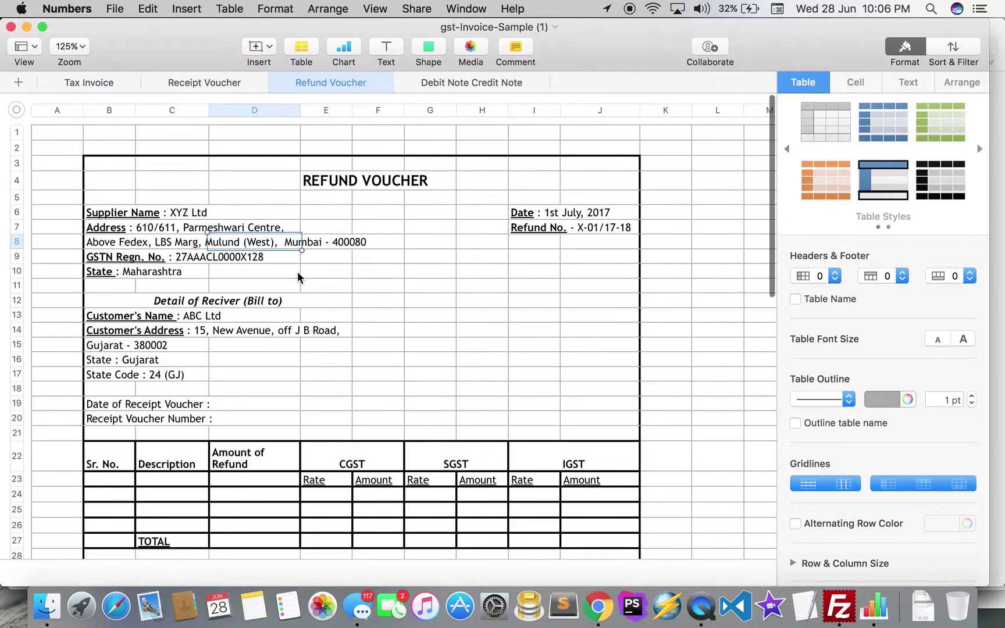
left_click(450, 84)
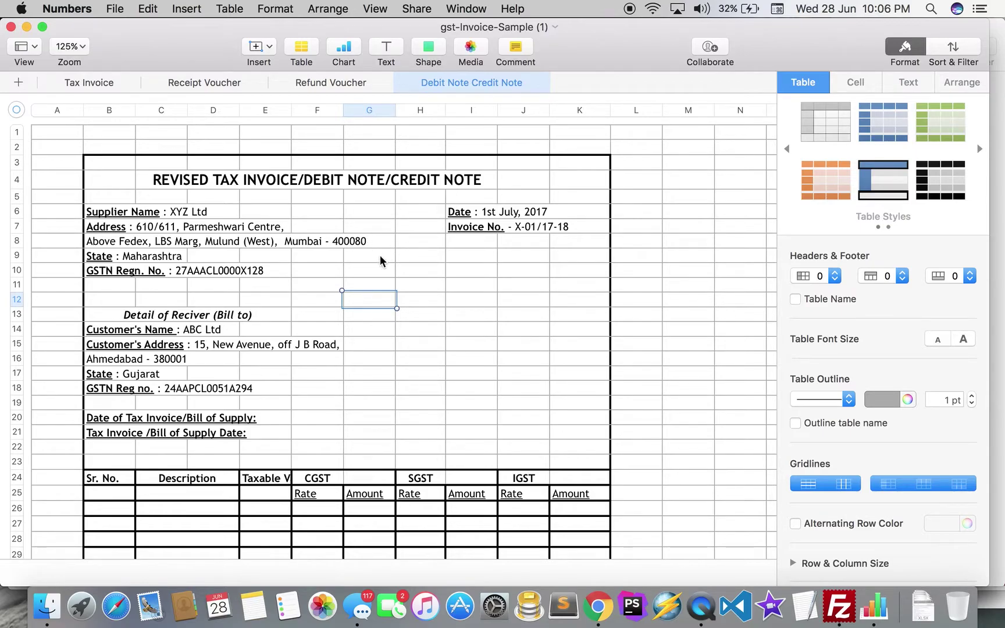
scroll(356, 291, "down", 1)
scroll(356, 290, "down", 5)
scroll(355, 290, "down", 5)
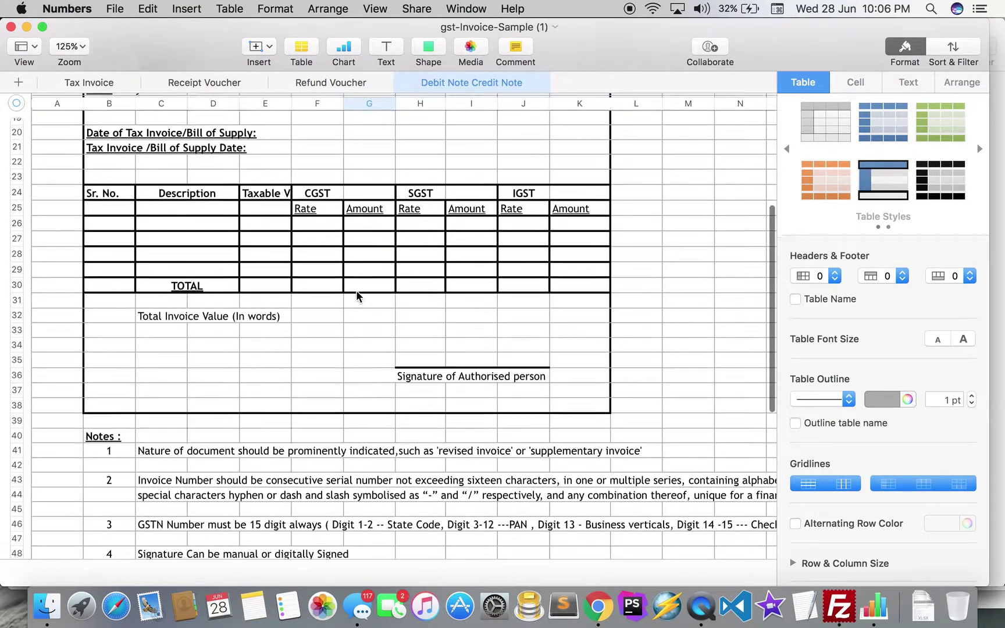